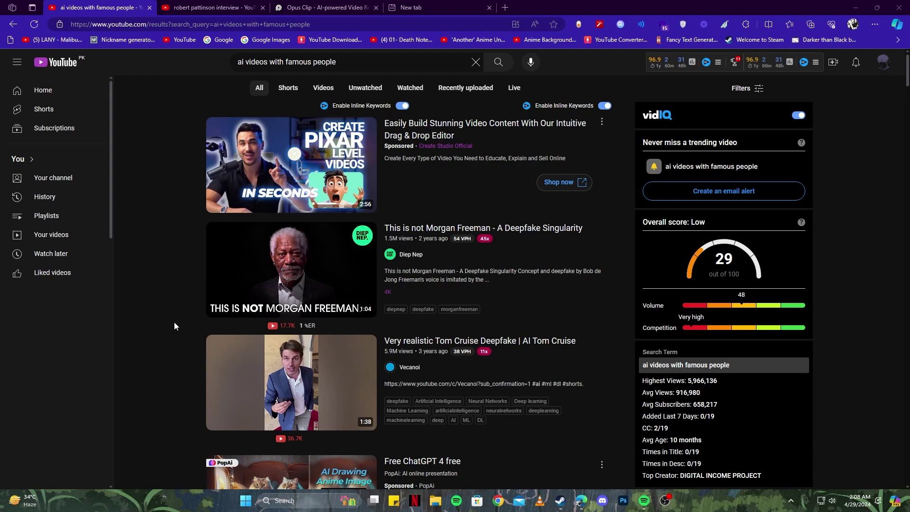
# - Search Google for 'opus clip' and return to the opus.pro home page from the first result
pyautogui.scroll(-10, 175, 323)
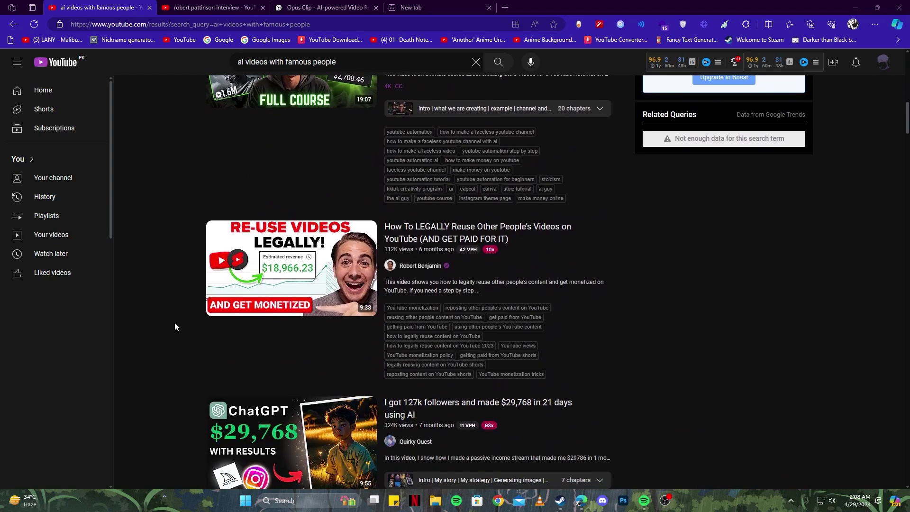
pyautogui.scroll(-3, 175, 325)
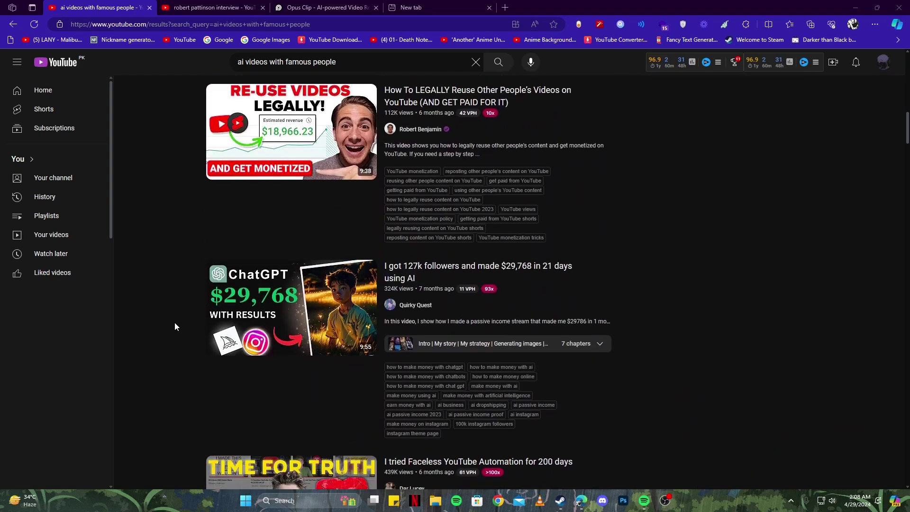
pyautogui.scroll(-12, 174, 323)
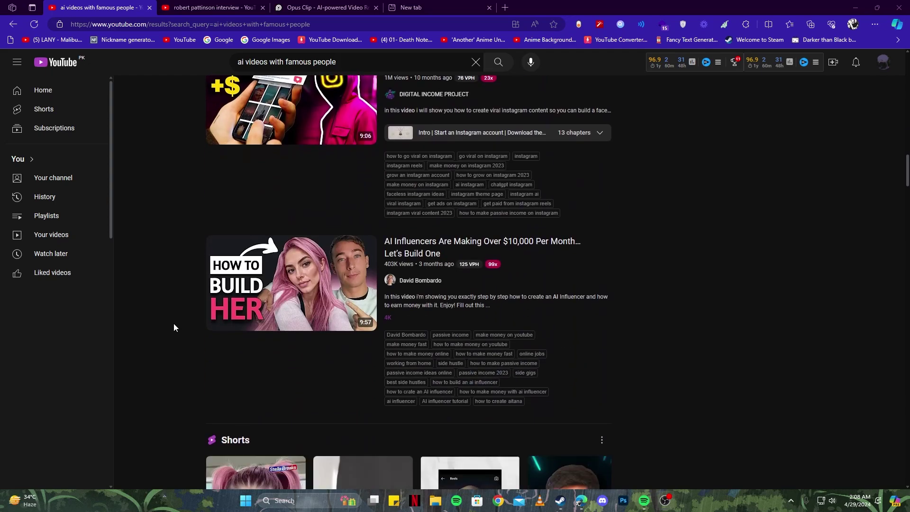
pyautogui.scroll(-16, 174, 324)
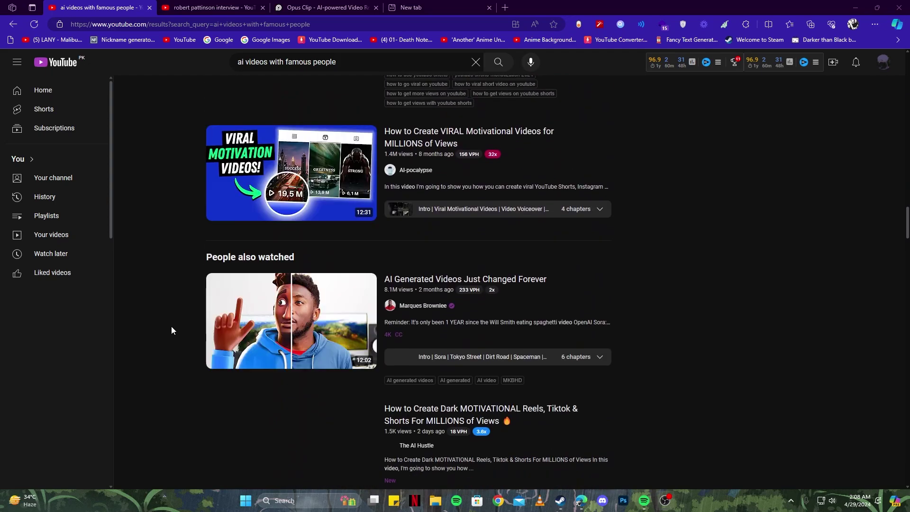
pyautogui.scroll(20, 169, 329)
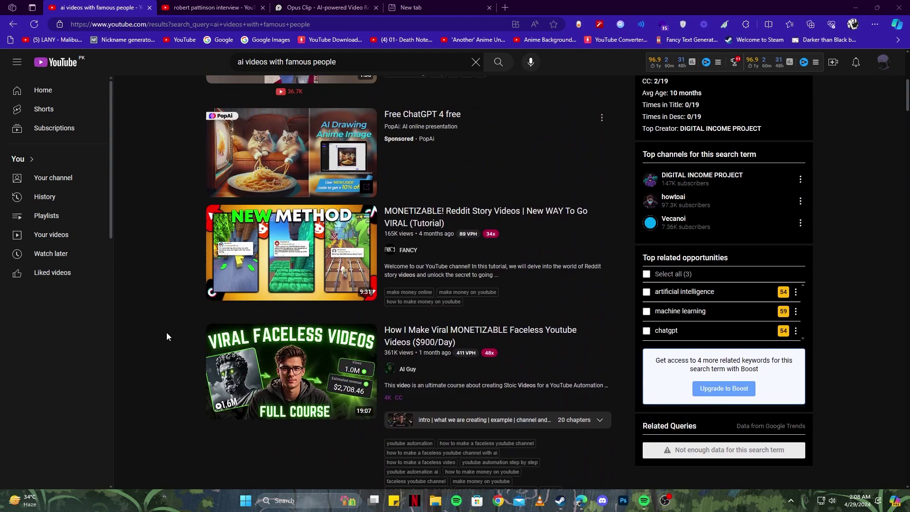
pyautogui.scroll(8, 166, 335)
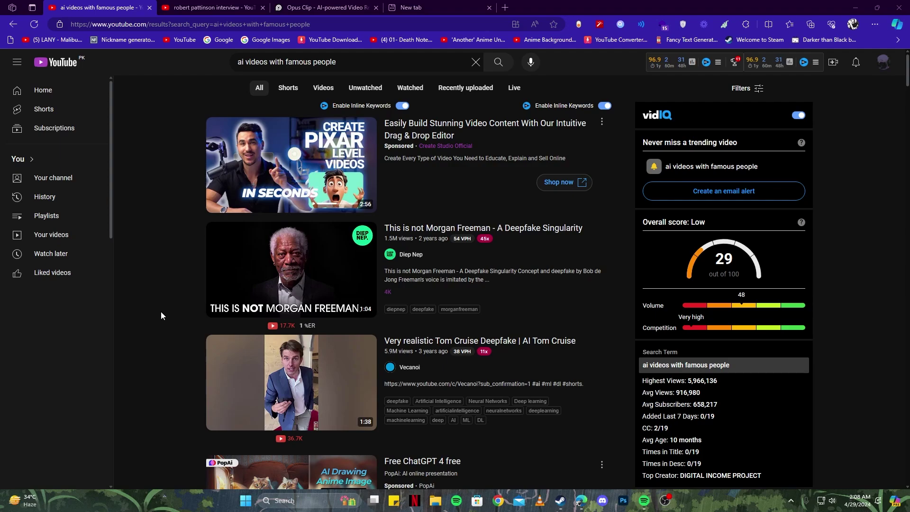
pyautogui.click(317, 7)
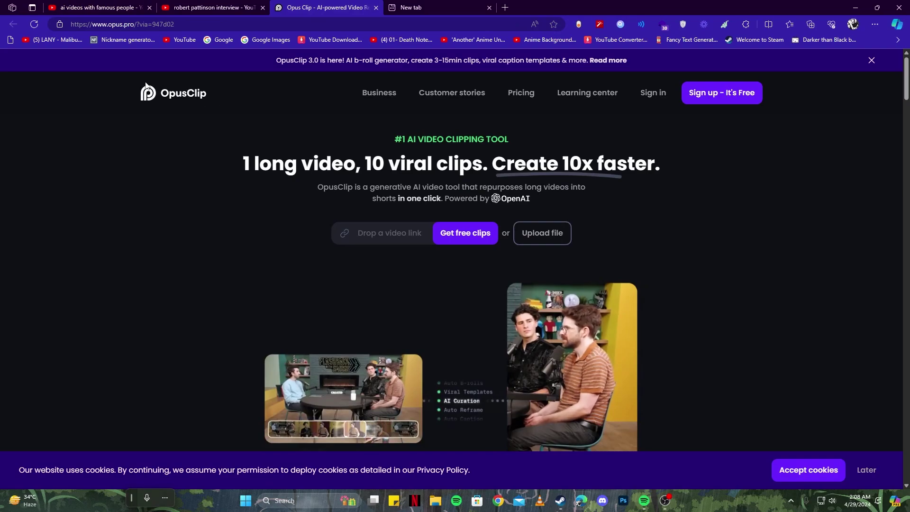
pyautogui.click(120, 25)
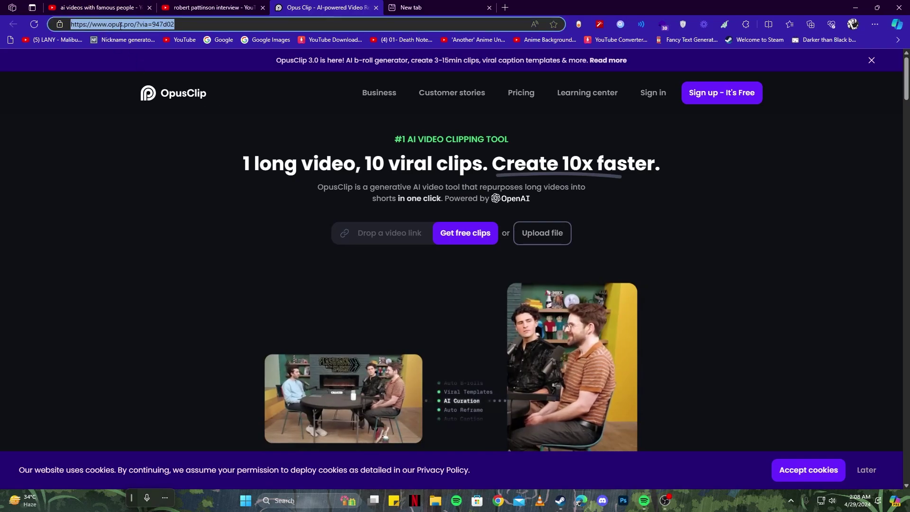
pyautogui.write('opus ')
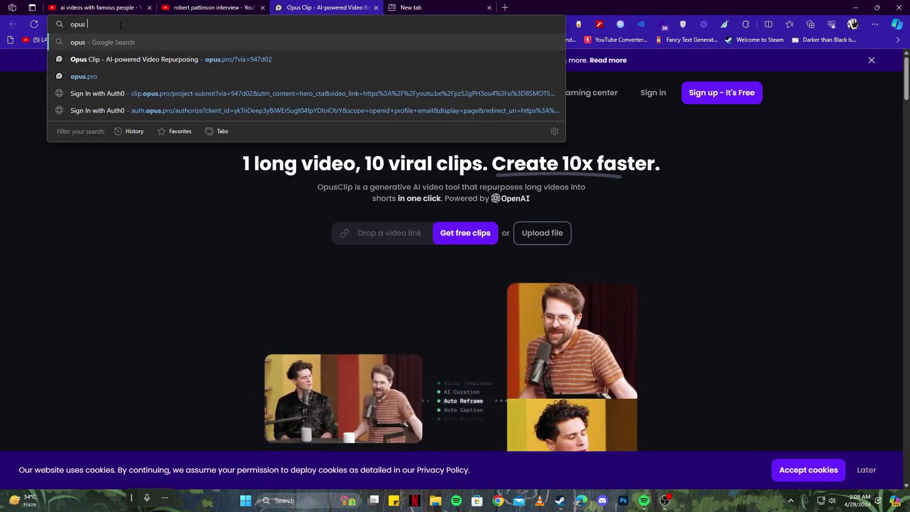
pyautogui.write('clip')
pyautogui.press('Return')
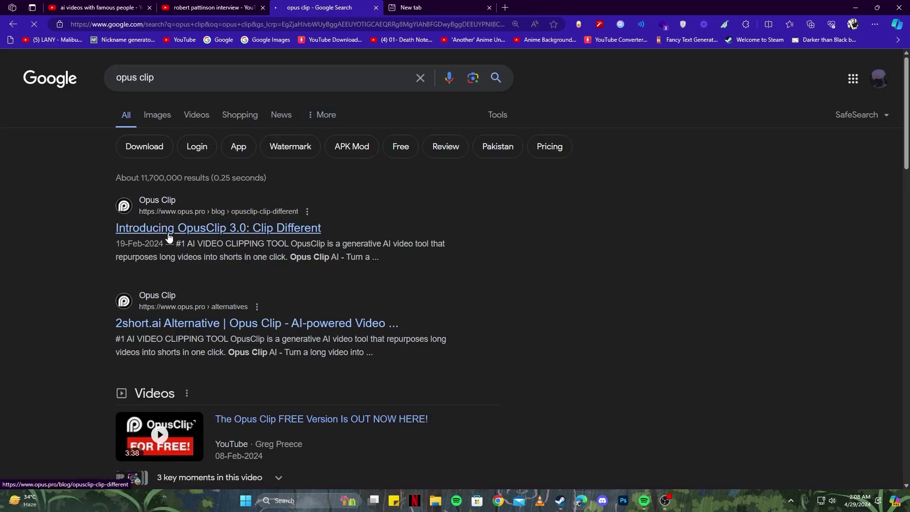
pyautogui.click(241, 234)
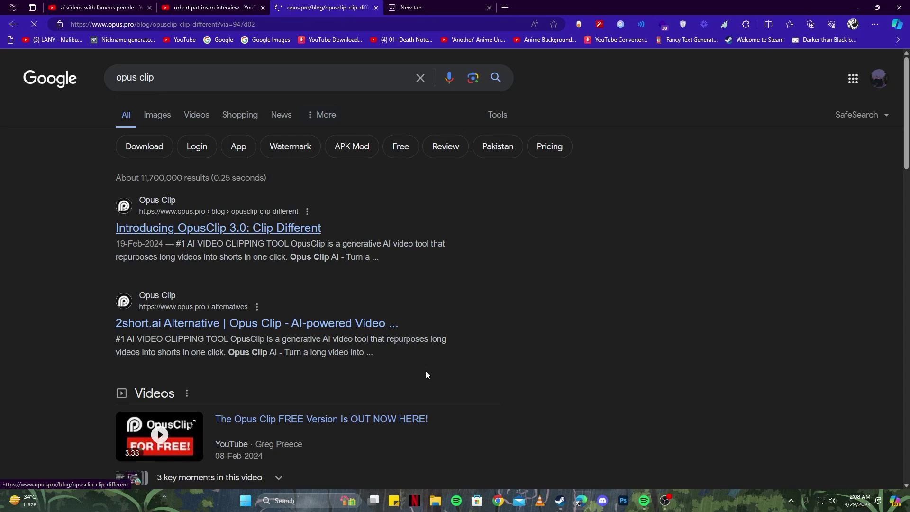
pyautogui.hotkey('alt', 'Left')
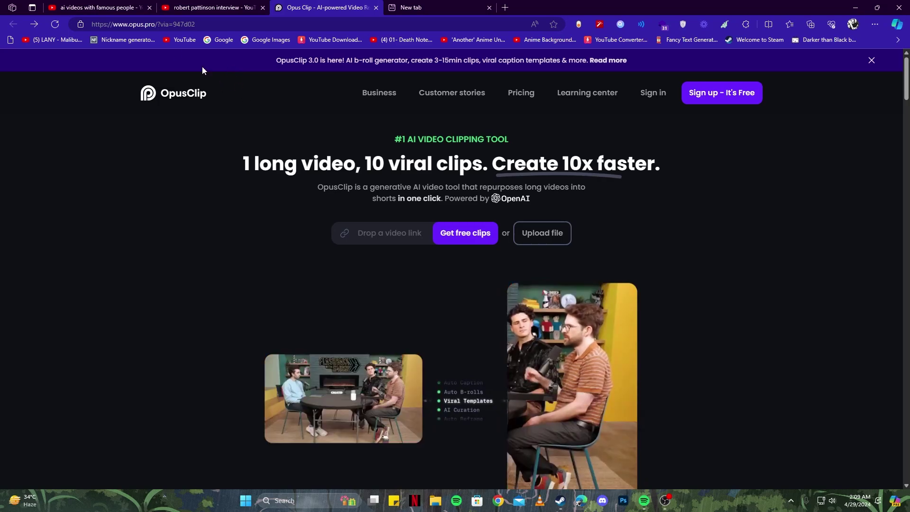
# - From the robert pattinson interview results, copy the GQ 'Iconic Characters' video's share link
pyautogui.click(208, 7)
pyautogui.scroll(8, 180, 176)
pyautogui.scroll(-8, 180, 171)
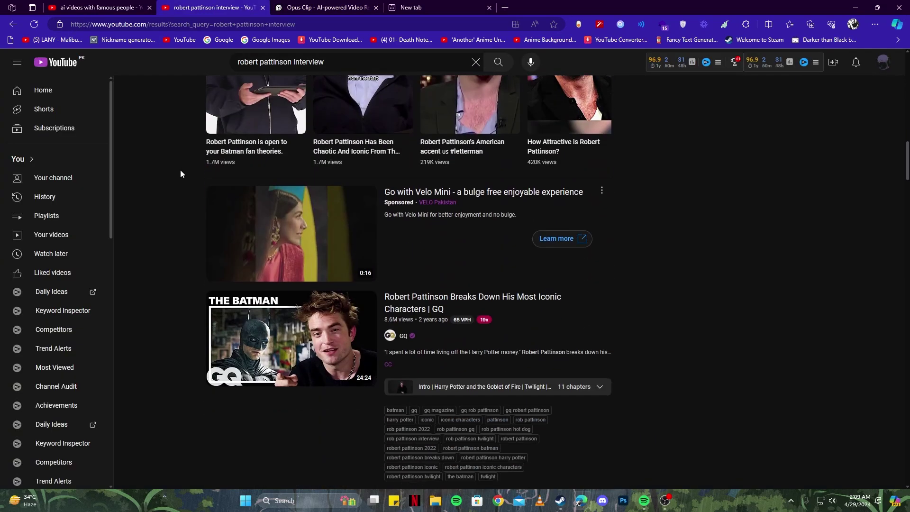
pyautogui.moveTo(303, 288)
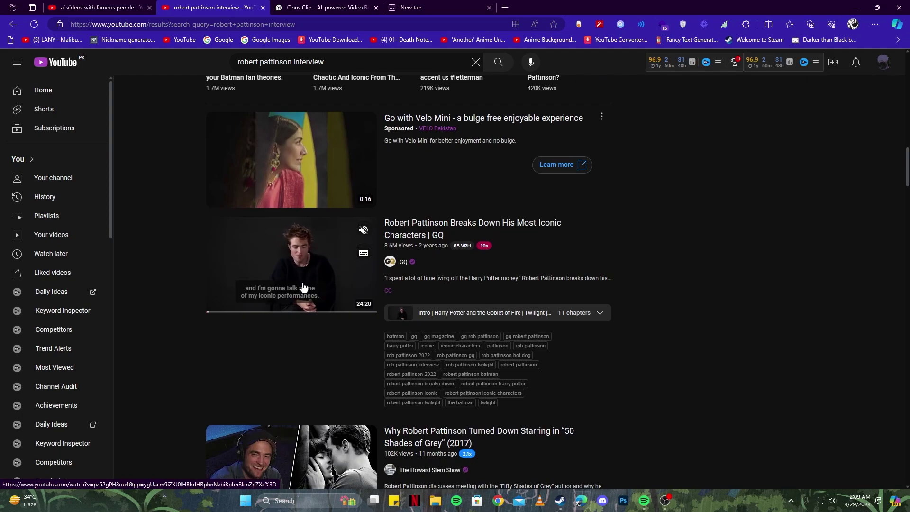
pyautogui.click(602, 221)
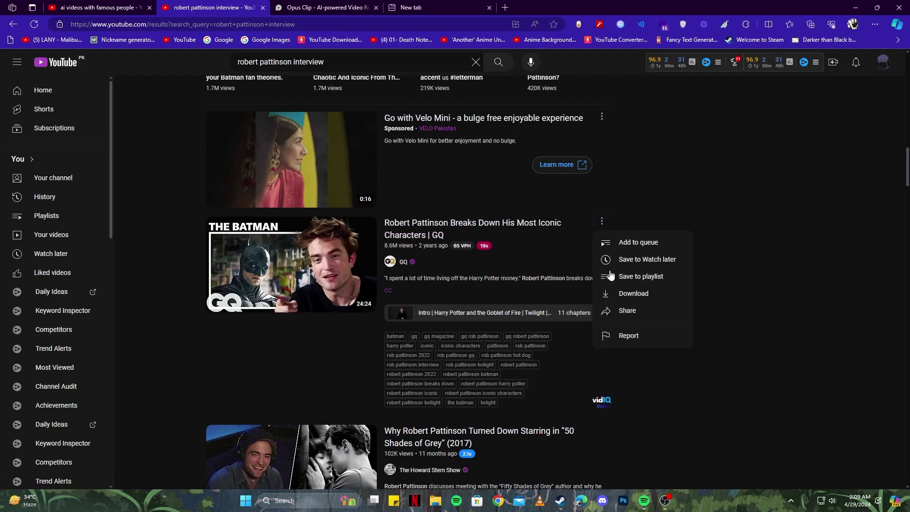
pyautogui.click(631, 313)
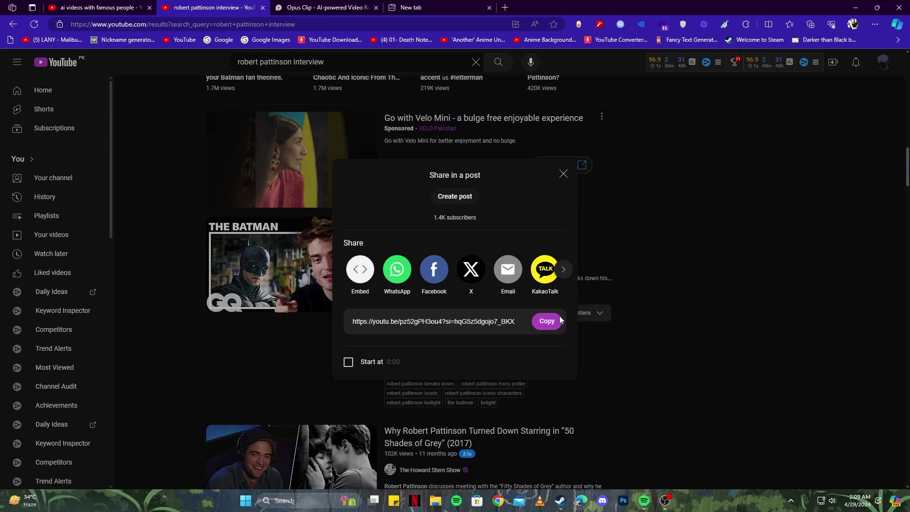
pyautogui.click(546, 327)
# - Paste the GQ interview link into OpusClip's video link field and request free clips
pyautogui.click(315, 8)
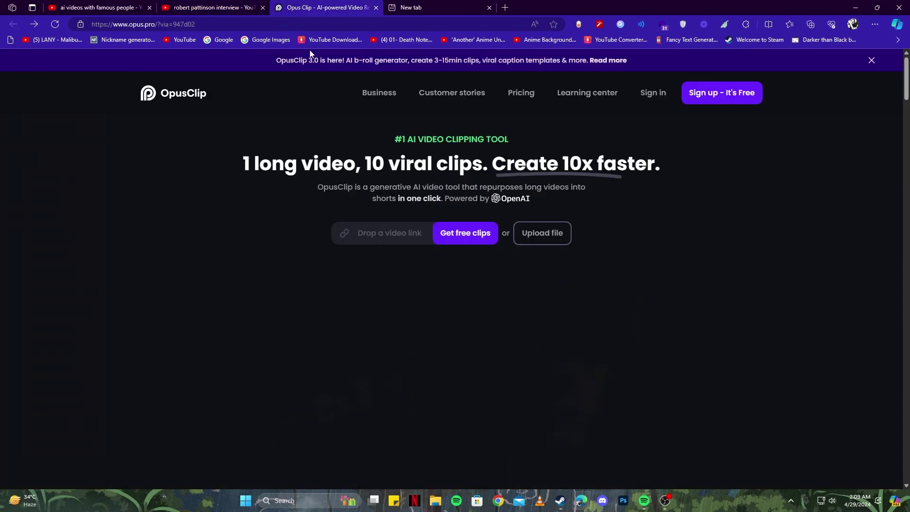
pyautogui.click(384, 234)
pyautogui.hotkey('ctrl', 'v')
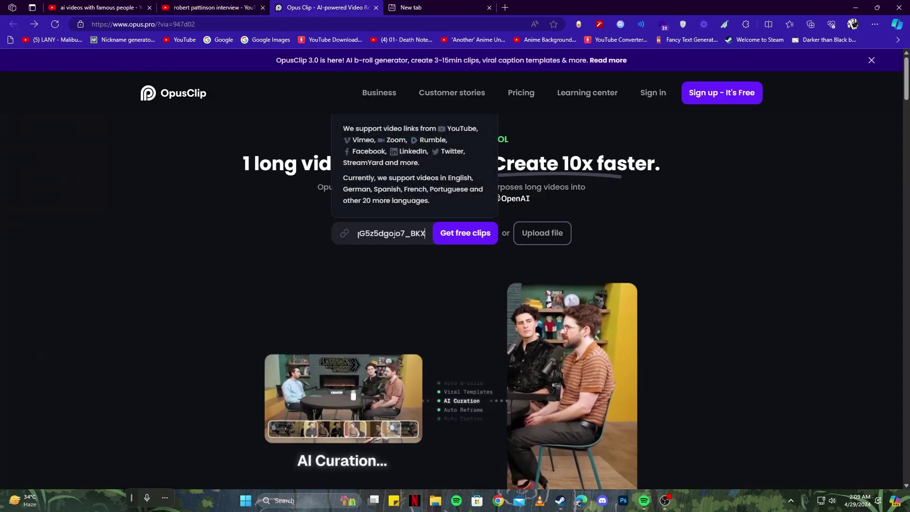
pyautogui.click(483, 243)
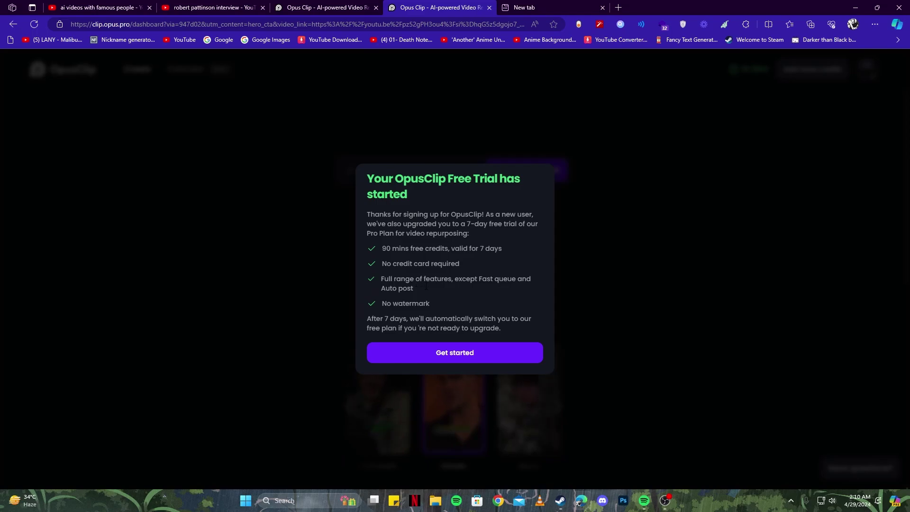
# - Dismiss the free-trial welcome and switch the caption preset from Karaoke to Beasty
pyautogui.click(461, 351)
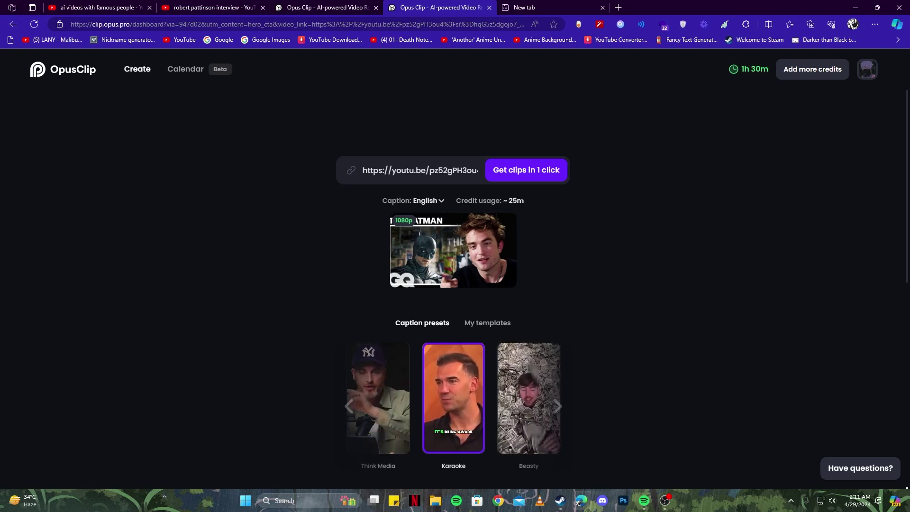
pyautogui.moveTo(528, 203); pyautogui.dragTo(510, 201)
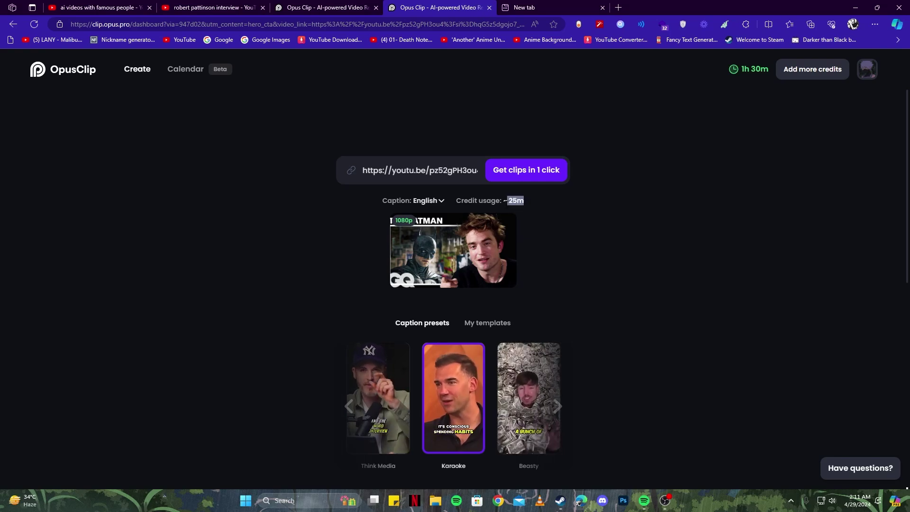
pyautogui.click(711, 201)
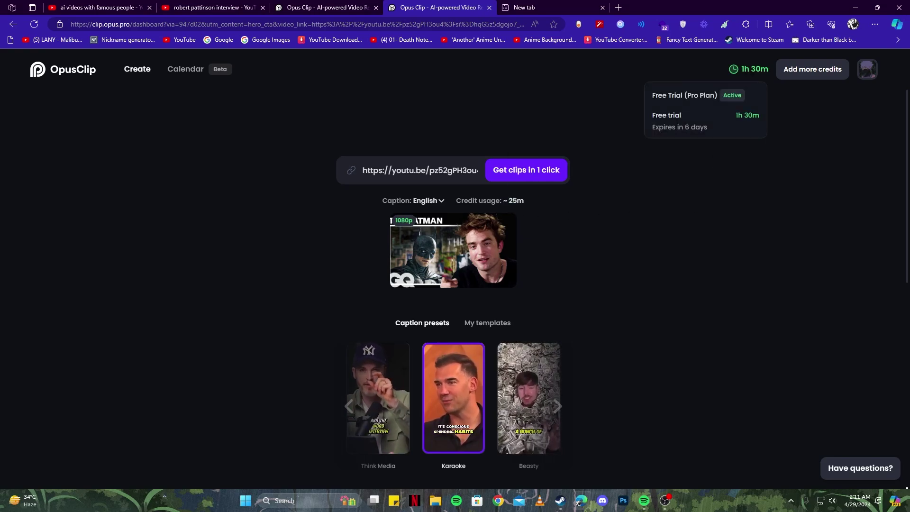
pyautogui.scroll(-3, 398, 178)
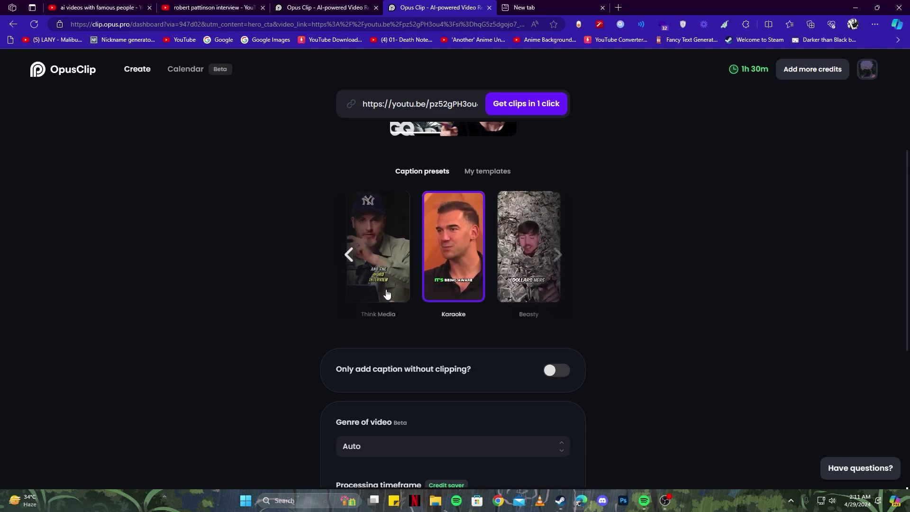
pyautogui.click(559, 255)
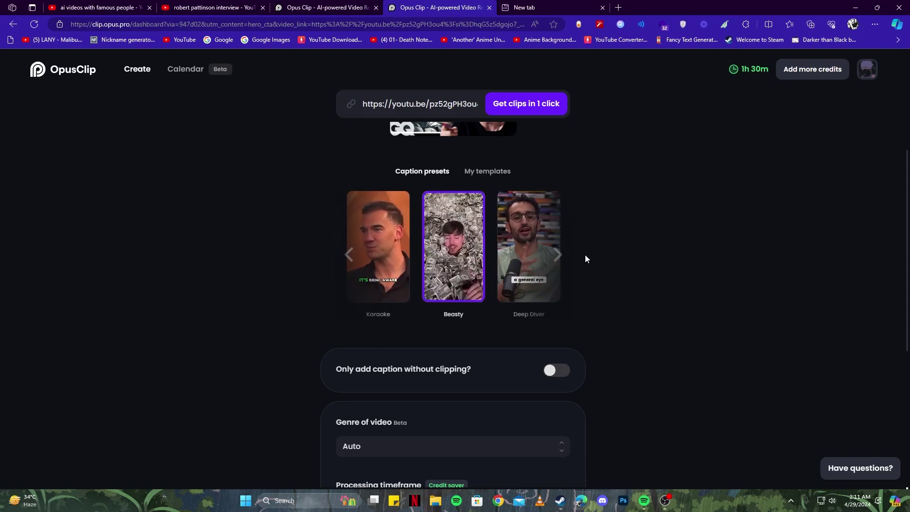
pyautogui.scroll(-4, 502, 277)
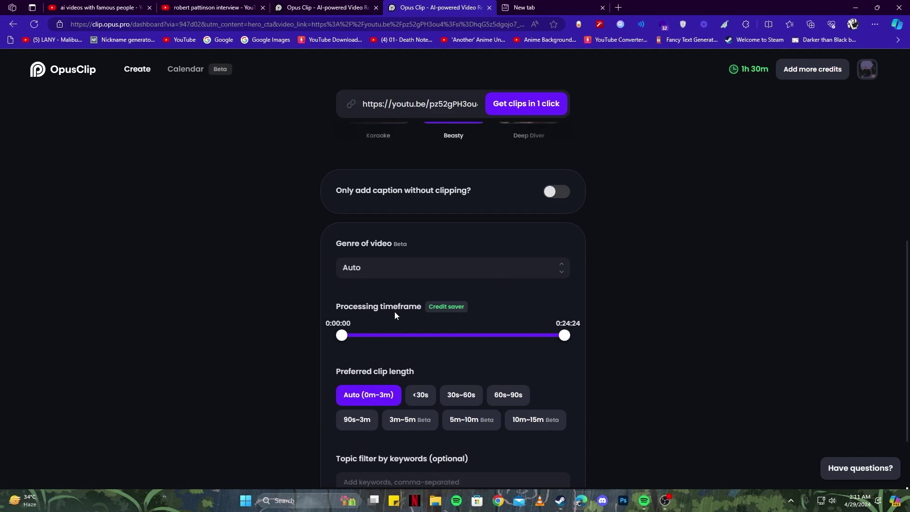
# - Drag the processing timeframe to 0:03:51–0:09:14 and pick Comedy as the video genre
pyautogui.moveTo(341, 335); pyautogui.dragTo(377, 335)
pyautogui.moveTo(563, 337); pyautogui.dragTo(428, 342)
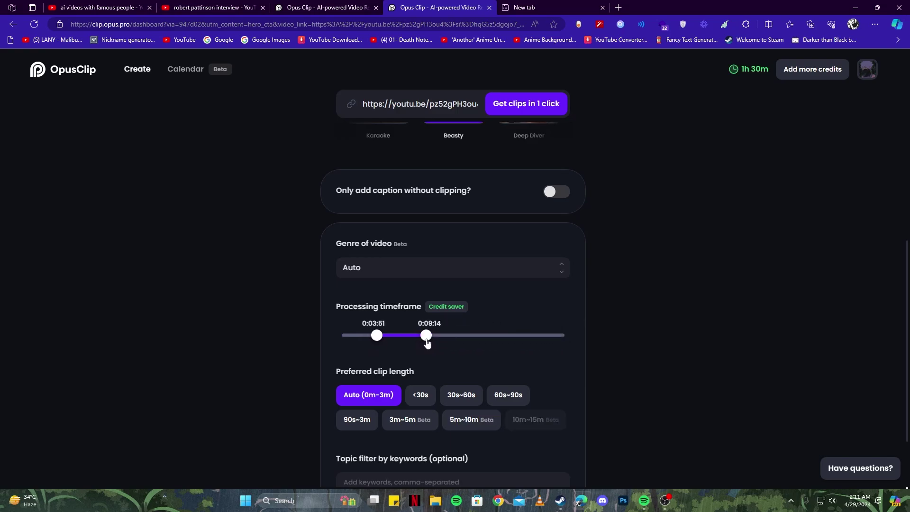
pyautogui.click(384, 276)
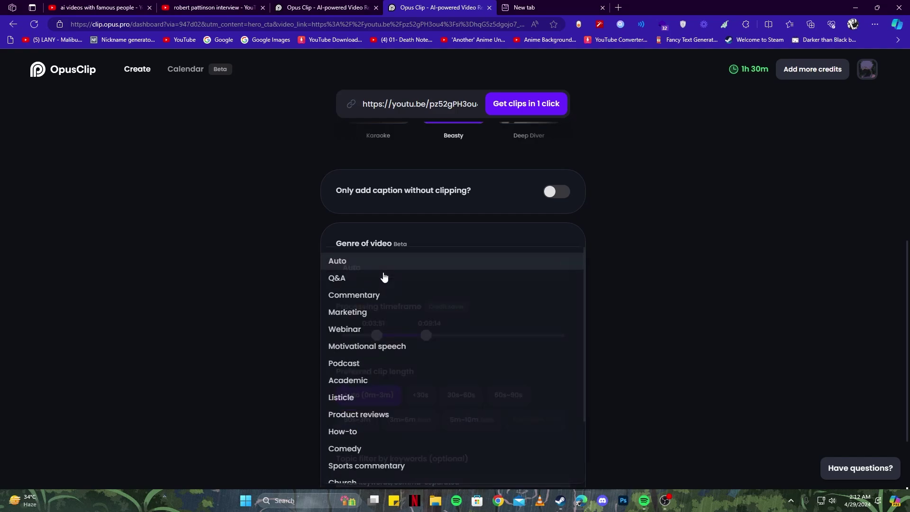
pyautogui.scroll(-2, 415, 339)
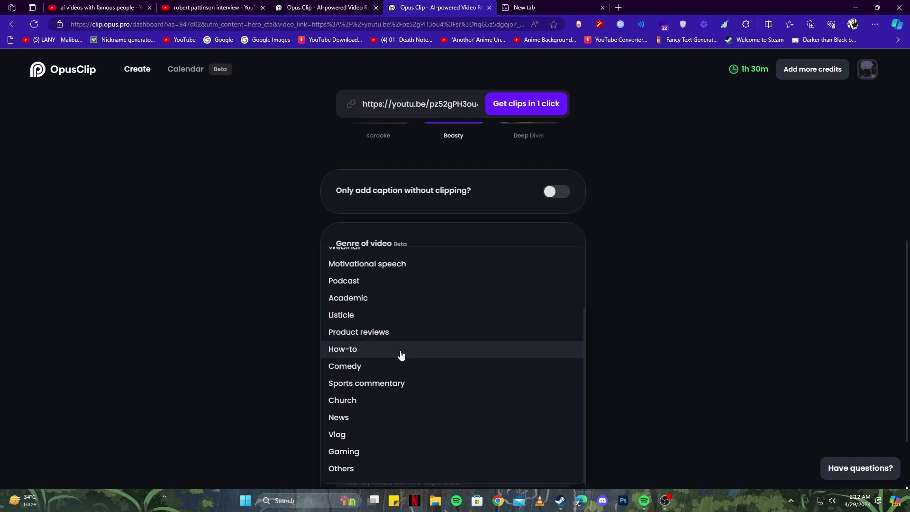
pyautogui.click(337, 367)
pyautogui.scroll(-2, 330, 356)
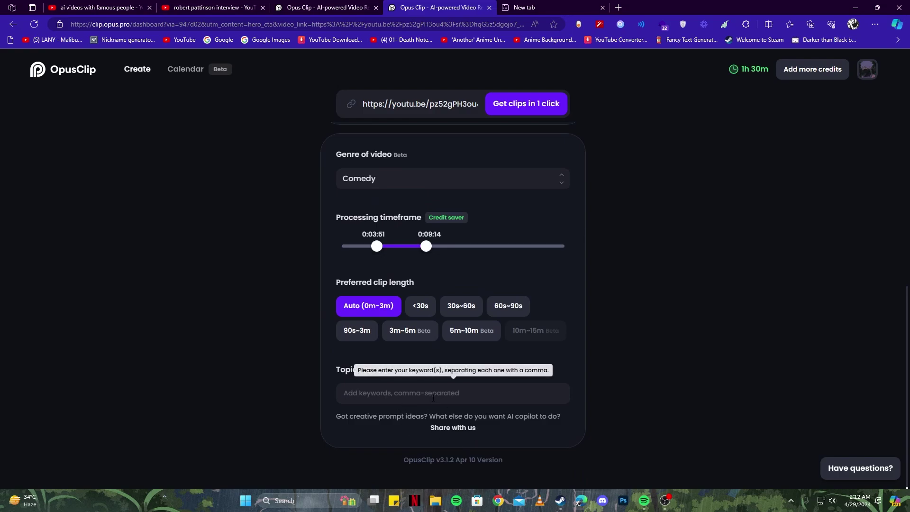
pyautogui.scroll(10, 439, 398)
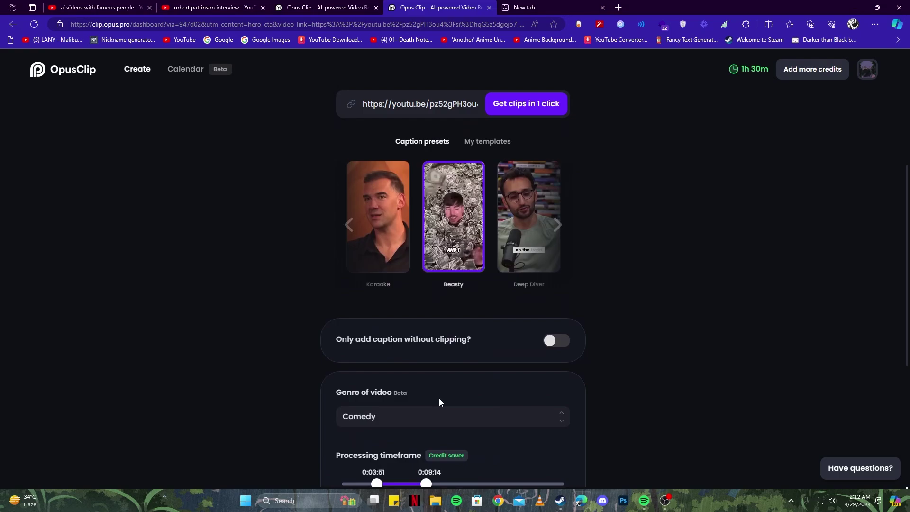
pyautogui.scroll(-9, 582, 236)
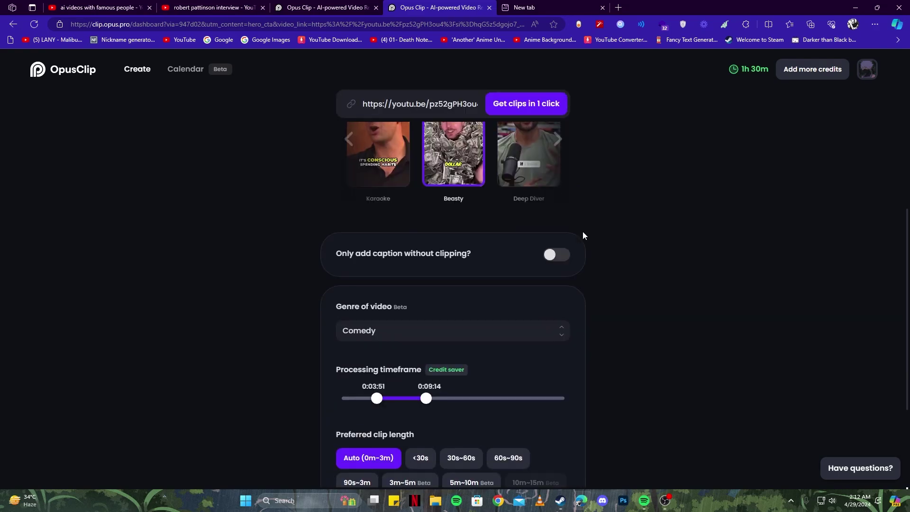
pyautogui.scroll(9, 558, 308)
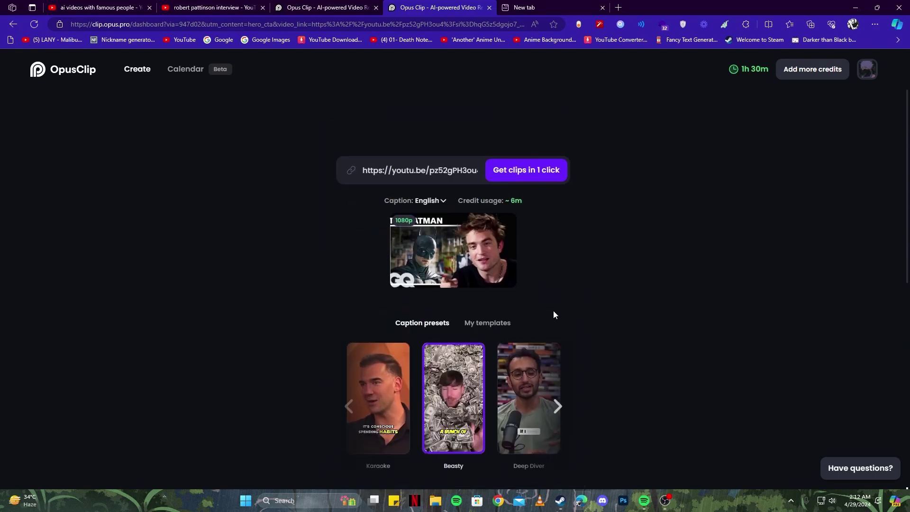
# - Start clip generation with Get clips in 1 click and dismiss the usage survey
pyautogui.click(541, 177)
pyautogui.click(371, 296)
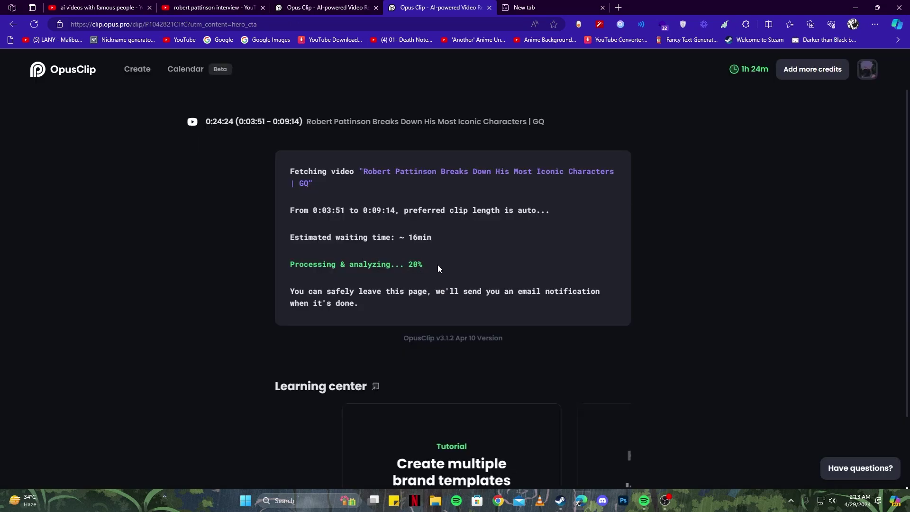
pyautogui.moveTo(438, 269); pyautogui.dragTo(308, 265)
pyautogui.click(412, 268)
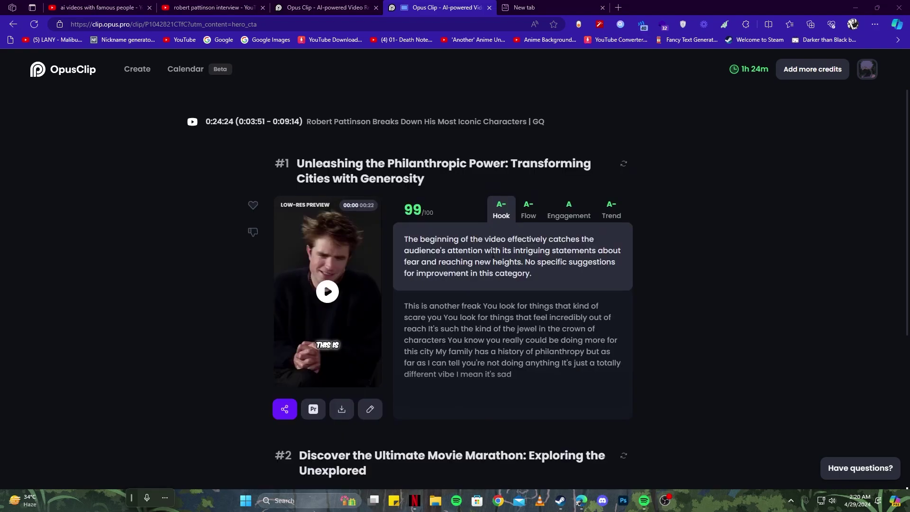
# - Play the preview of clip #1, scored 99/100
pyautogui.scroll(-3, 482, 254)
pyautogui.scroll(3, 482, 254)
pyautogui.click(328, 292)
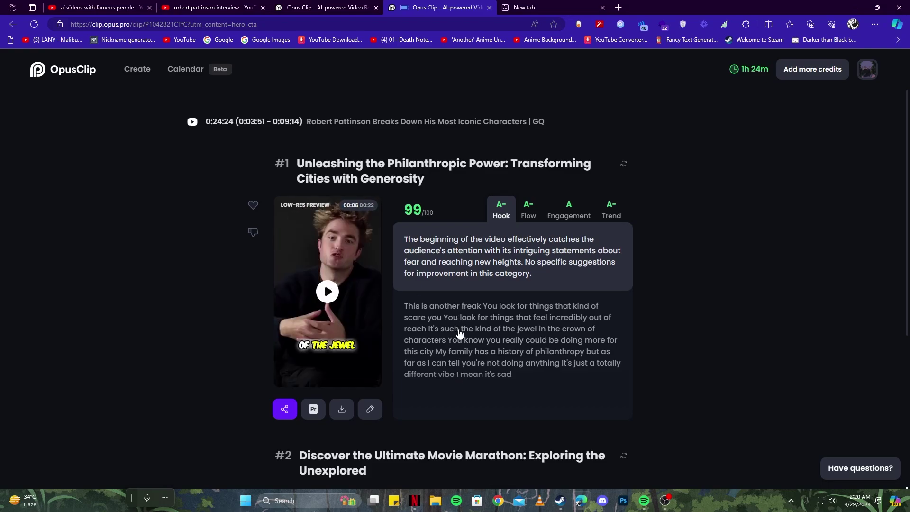
# - Play the preview of clip #2, 'Discover the Ultimate Movie Marathon'
pyautogui.scroll(-5, 459, 333)
pyautogui.scroll(5, 421, 307)
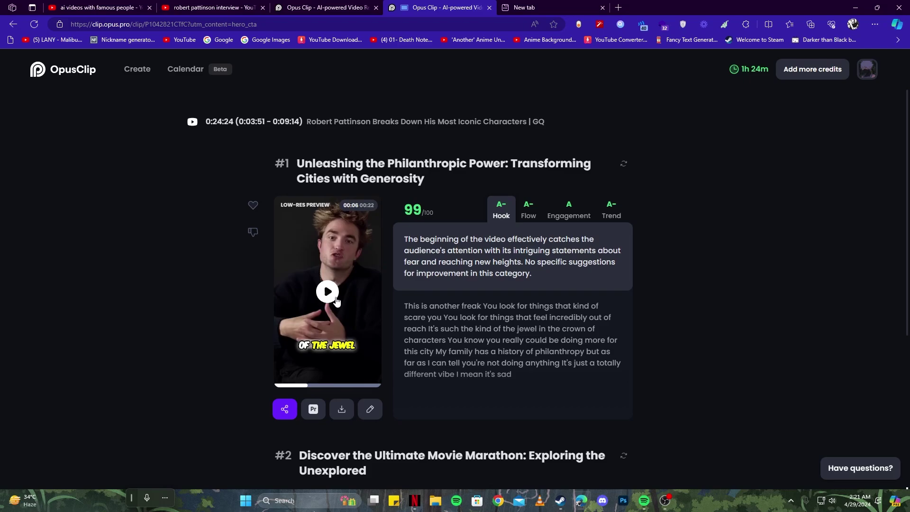
pyautogui.scroll(-5, 337, 302)
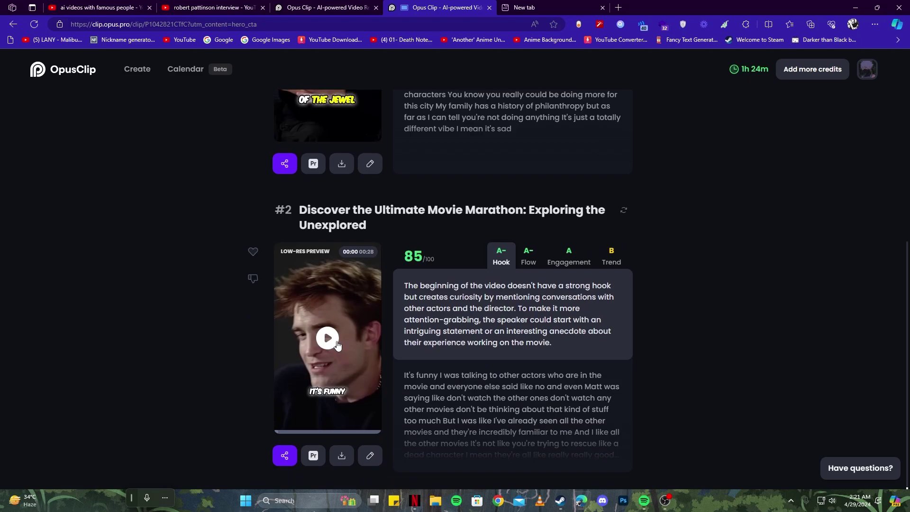
pyautogui.click(324, 340)
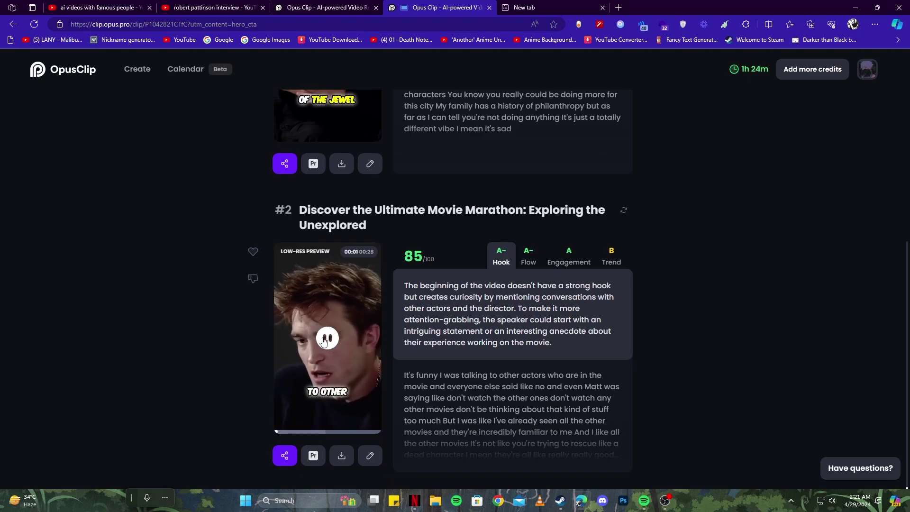
pyautogui.scroll(5, 504, 389)
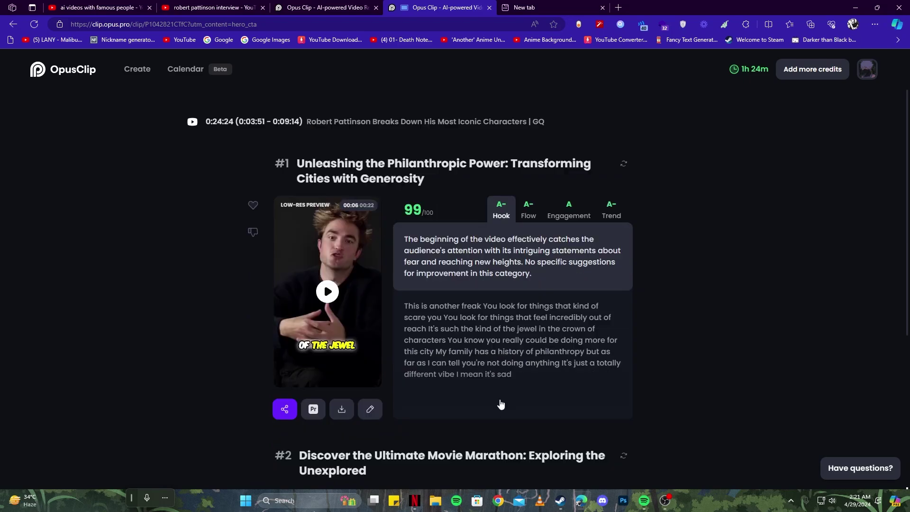